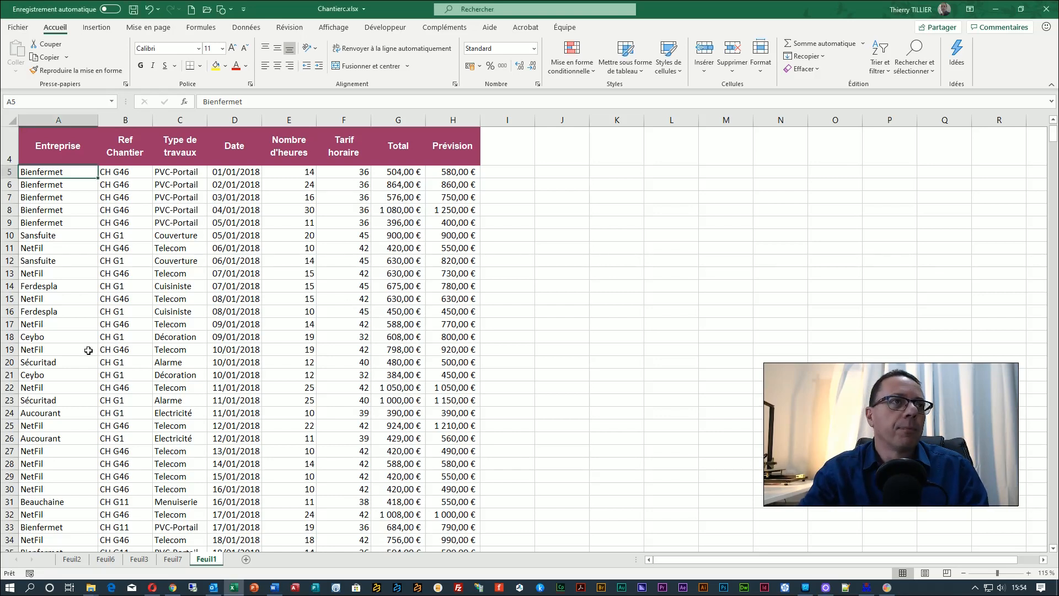
- Look through the construction site records on the Feuil1 sheet
click(107, 346)
scroll(165, 331, down, 15)
scroll(171, 331, up, 18)
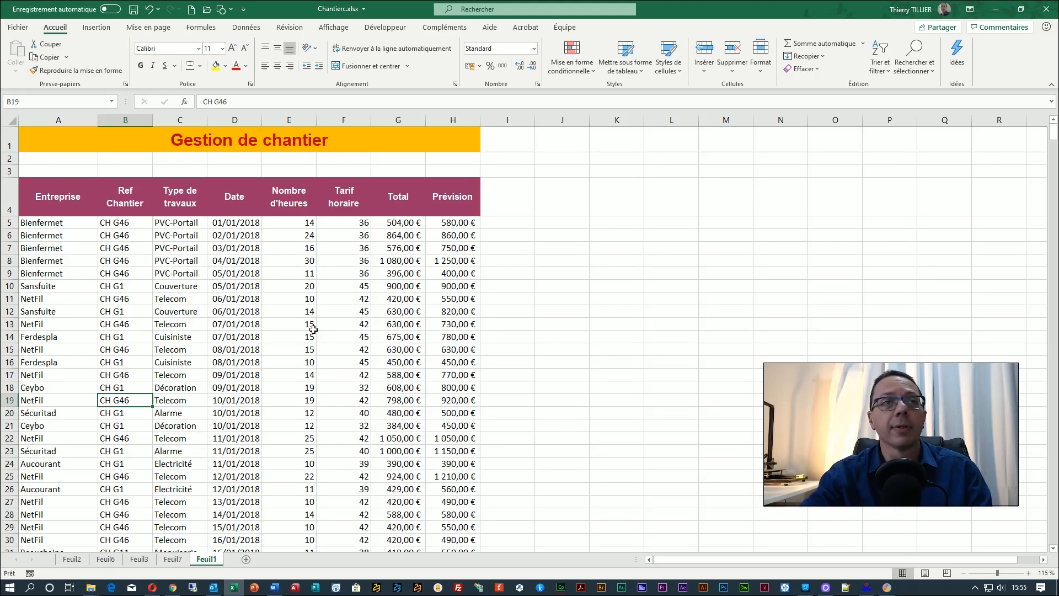
- Switch to the Feuil3 sheet and inspect the pivot table and its Entreprise filter list
click(138, 561)
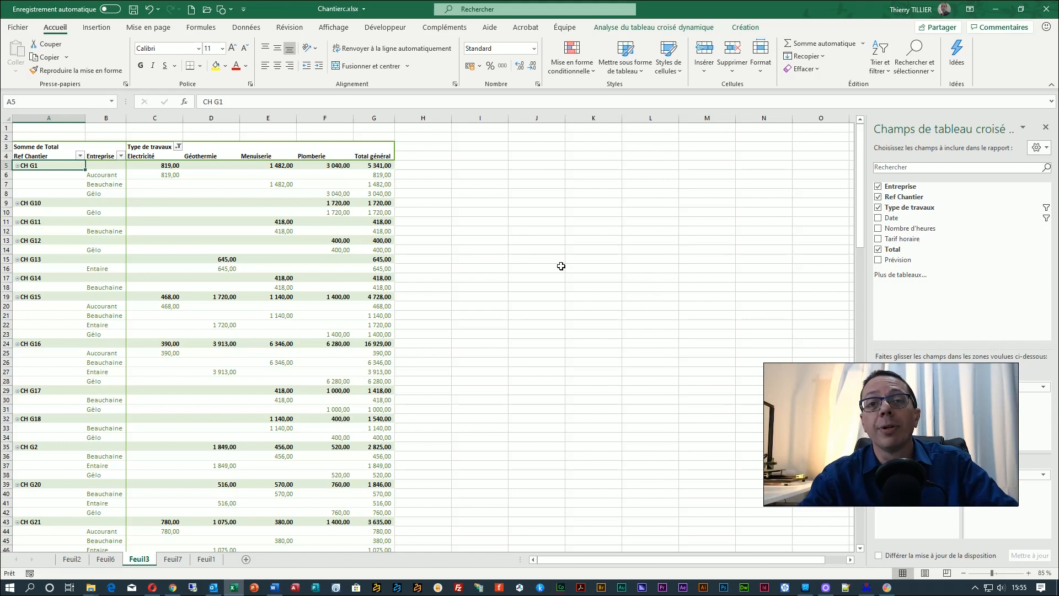
click(261, 278)
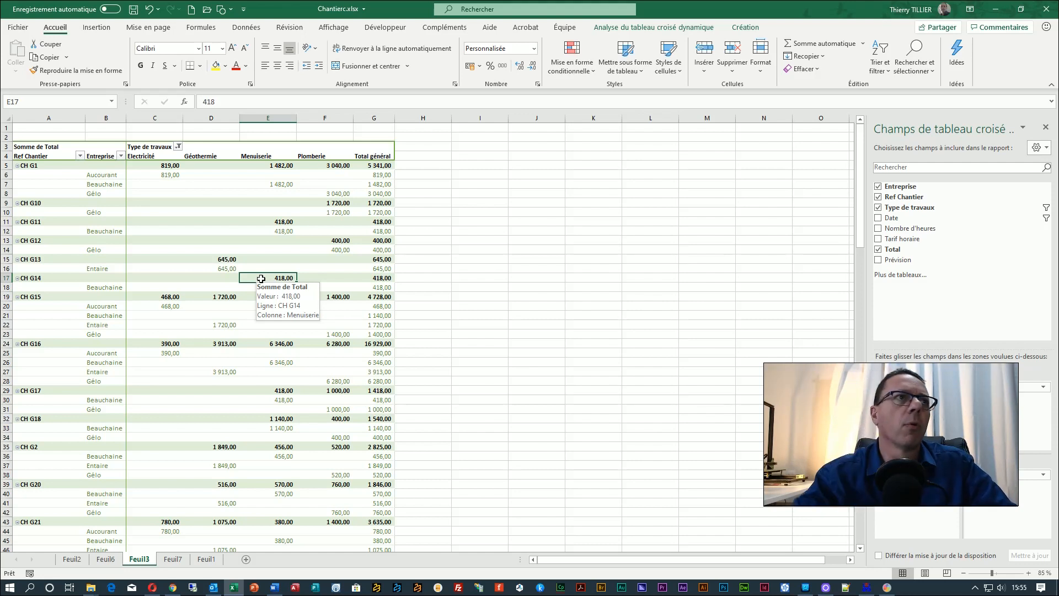
click(124, 156)
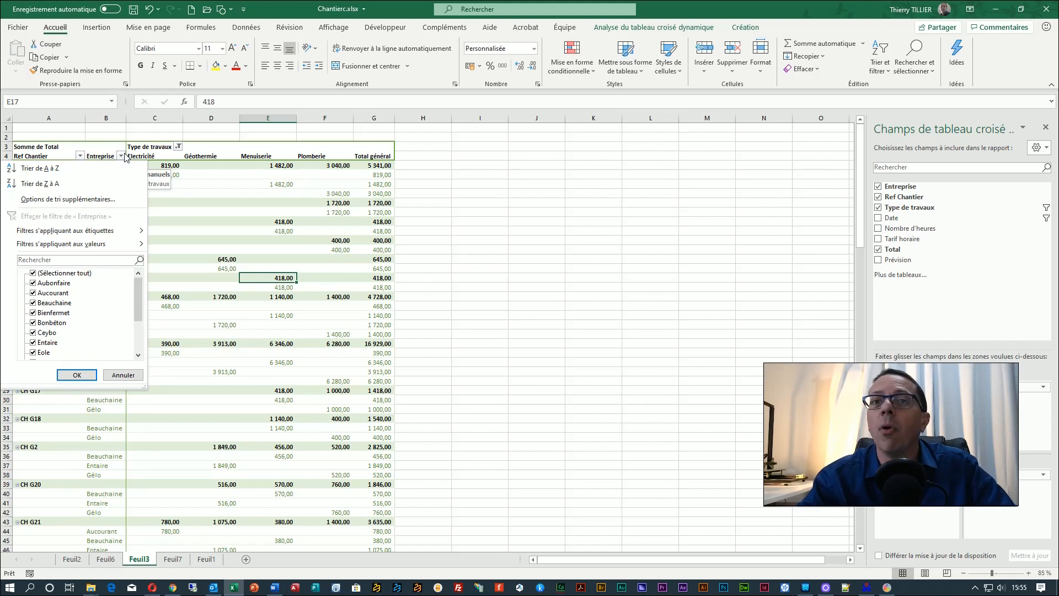
click(126, 158)
click(327, 223)
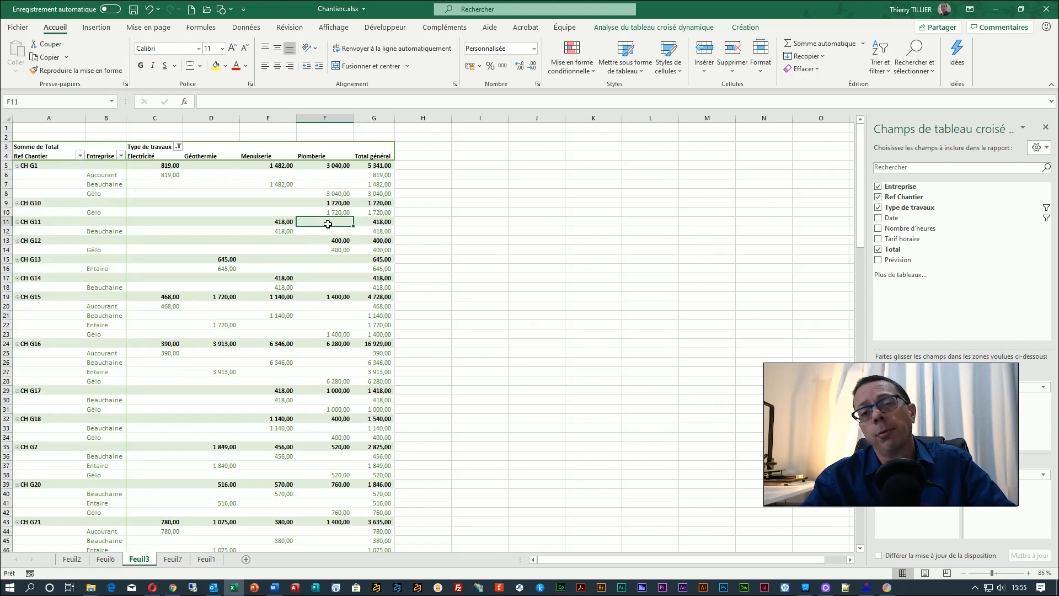
mouse_move(328, 224)
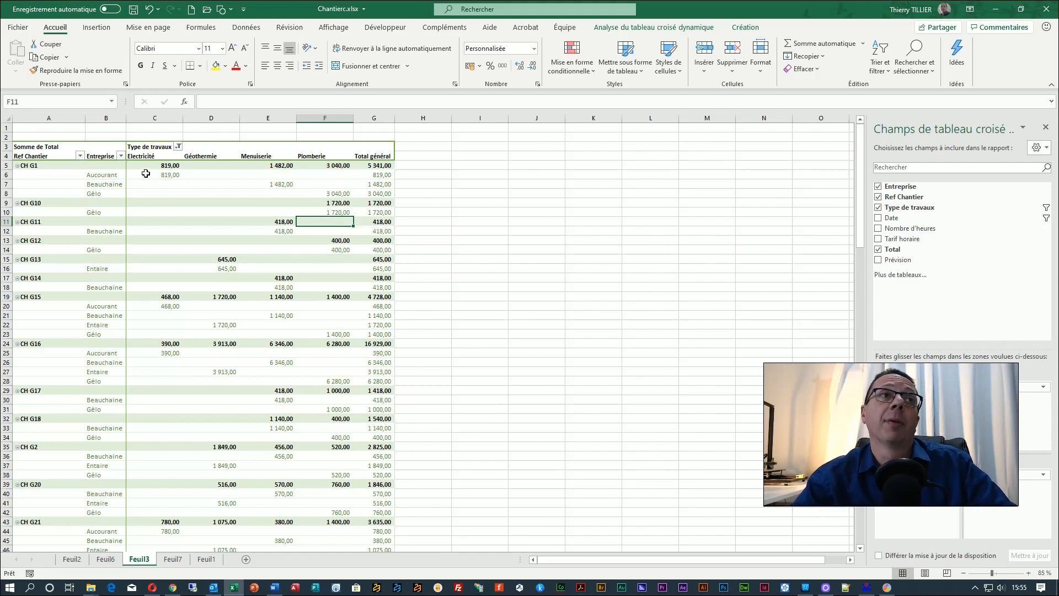
- Insert slicers for the Entreprise and Ref Chantier fields of the pivot table
click(107, 156)
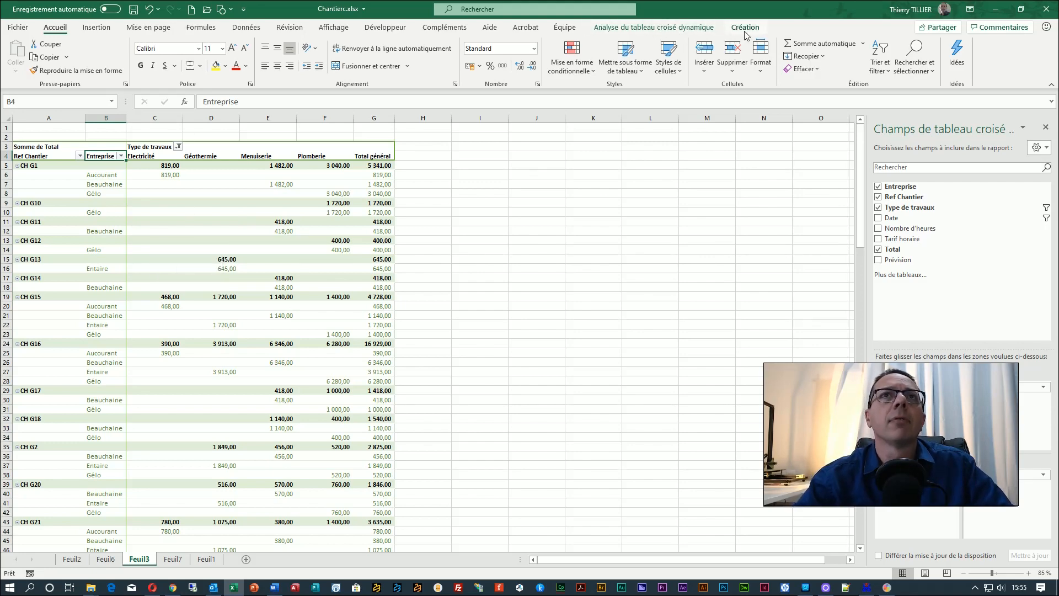
click(697, 28)
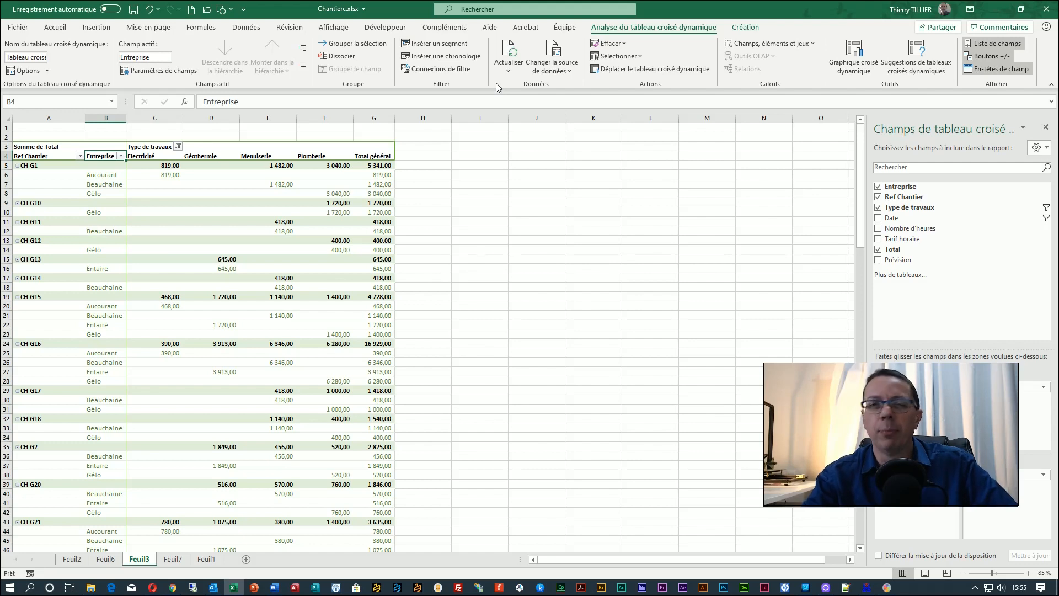
click(439, 44)
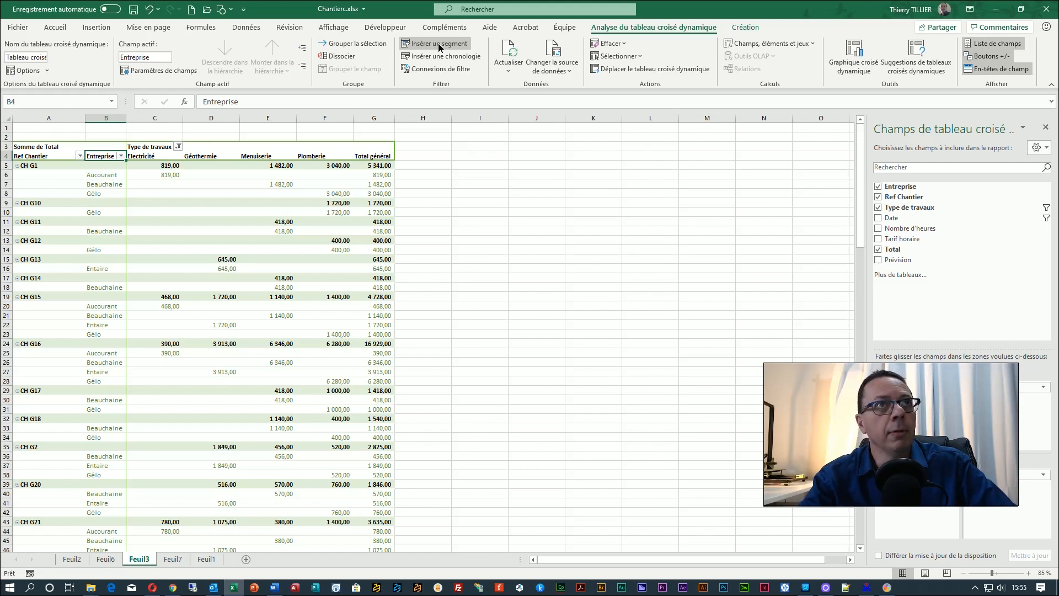
drag(417, 177, 541, 159)
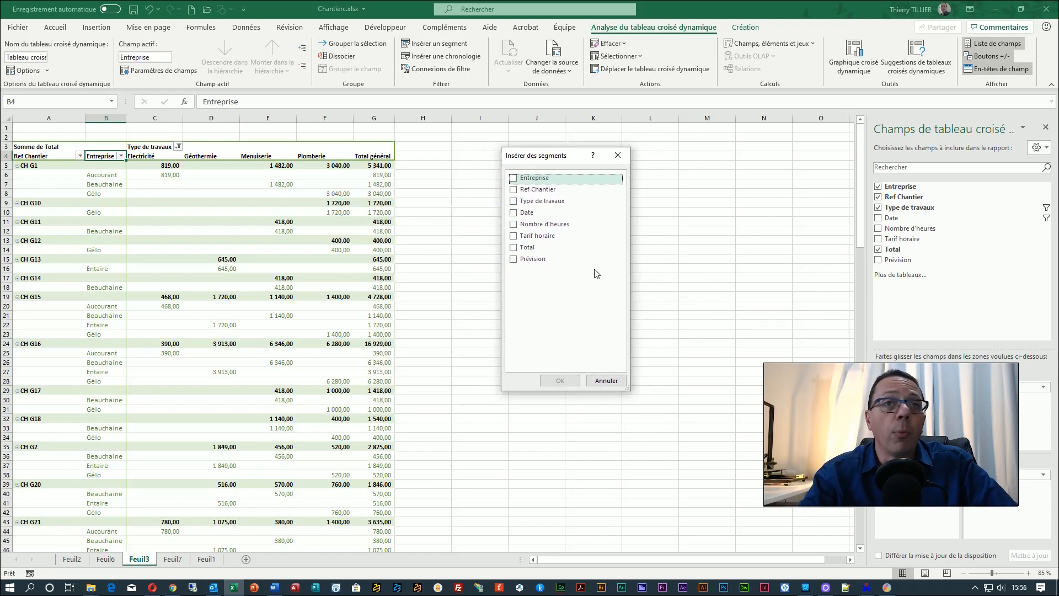
click(514, 180)
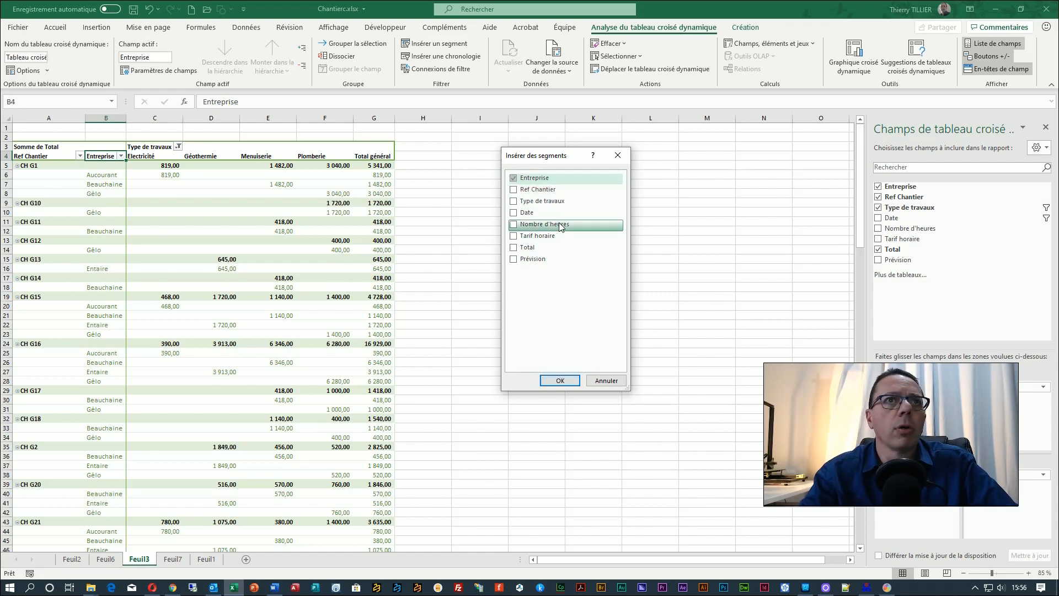
click(514, 191)
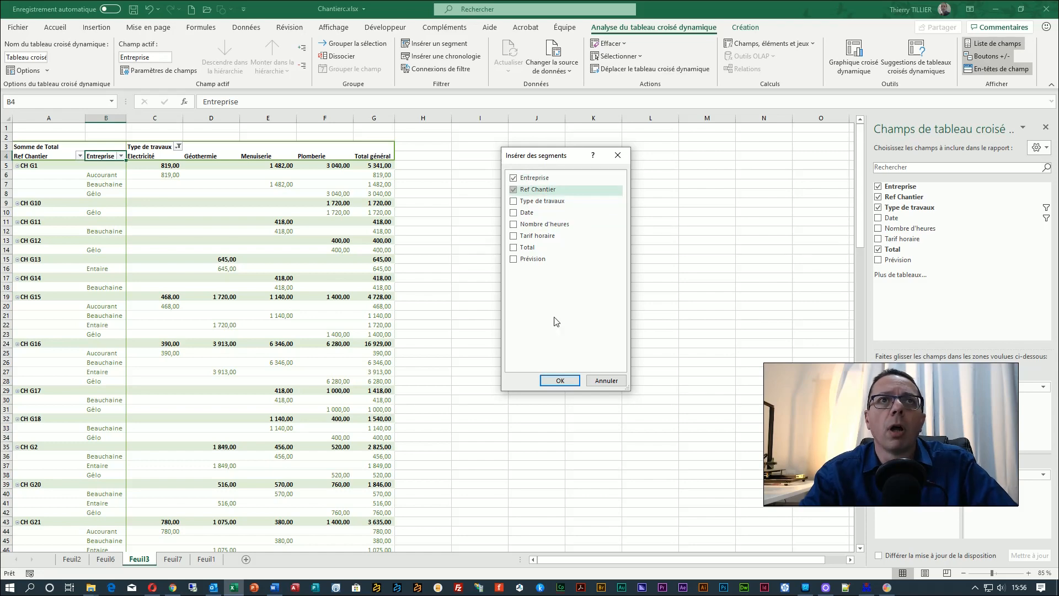
click(558, 380)
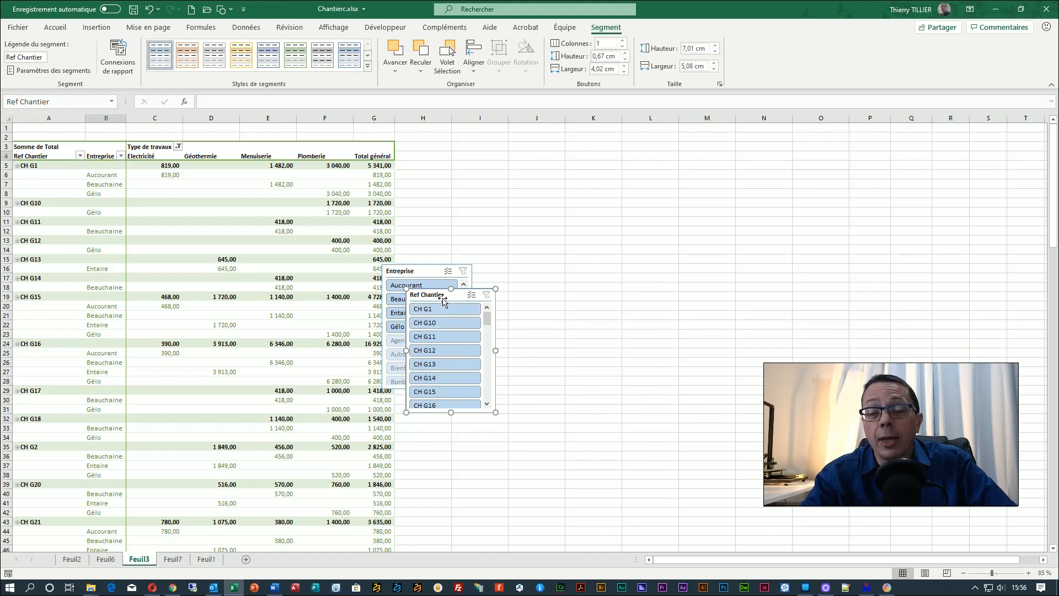
- Arrange the Entreprise and Ref Chantier slicers side by side in the empty area beside the pivot table
drag(444, 294, 582, 180)
drag(394, 272, 455, 180)
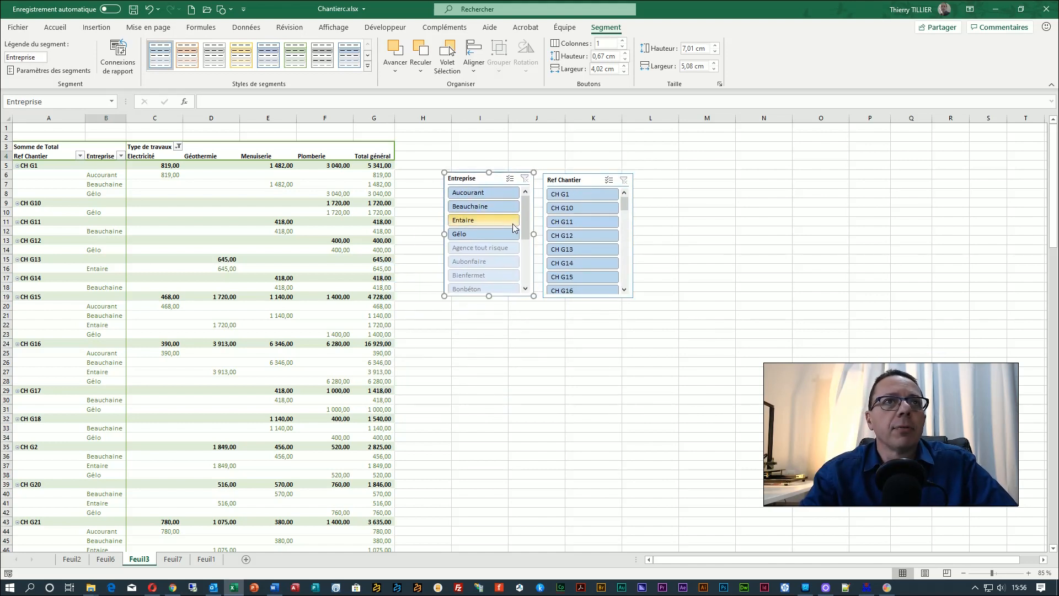
drag(526, 222, 524, 196)
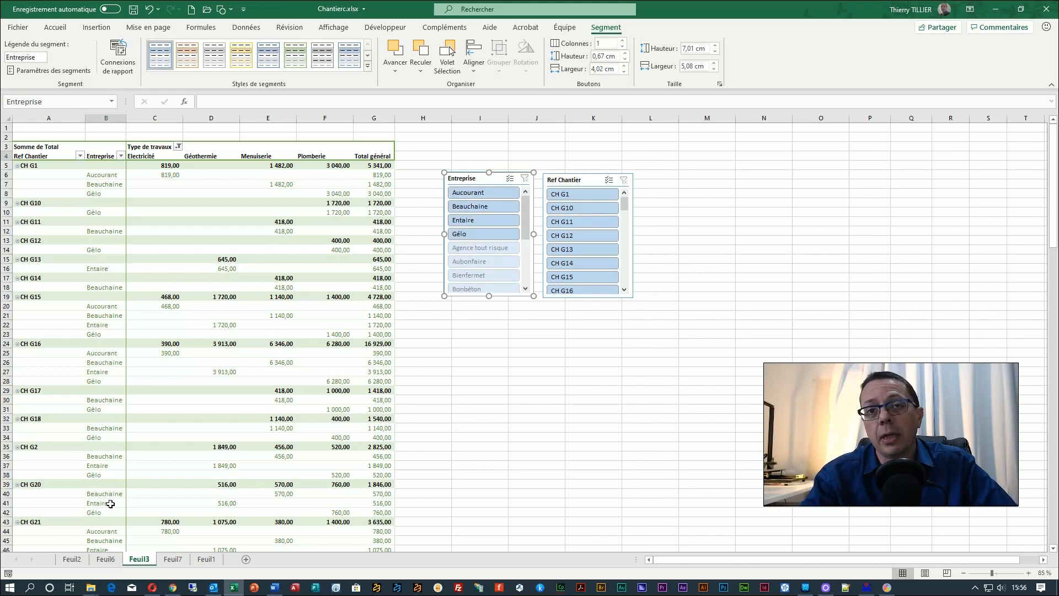
click(580, 184)
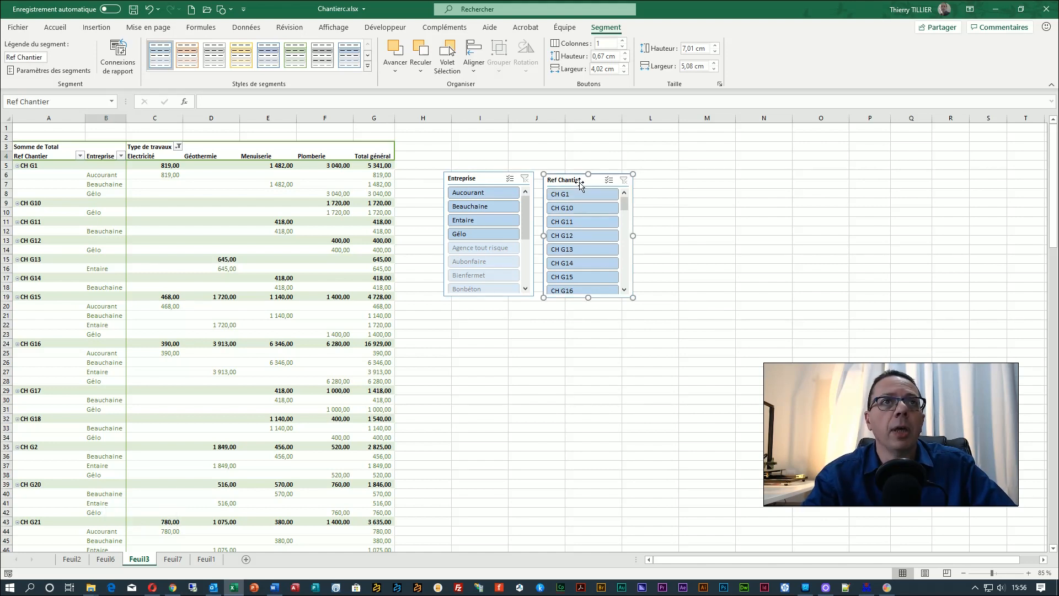
- Try out several slicer entries, ending with the pivot table filtered on company Aucourant and site CH G15
click(472, 278)
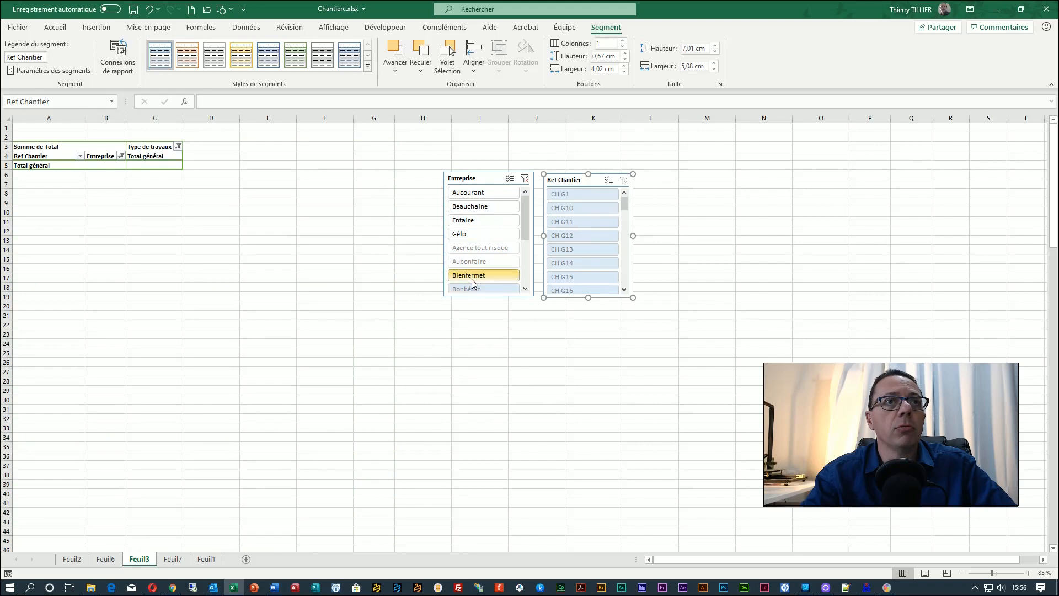
click(468, 233)
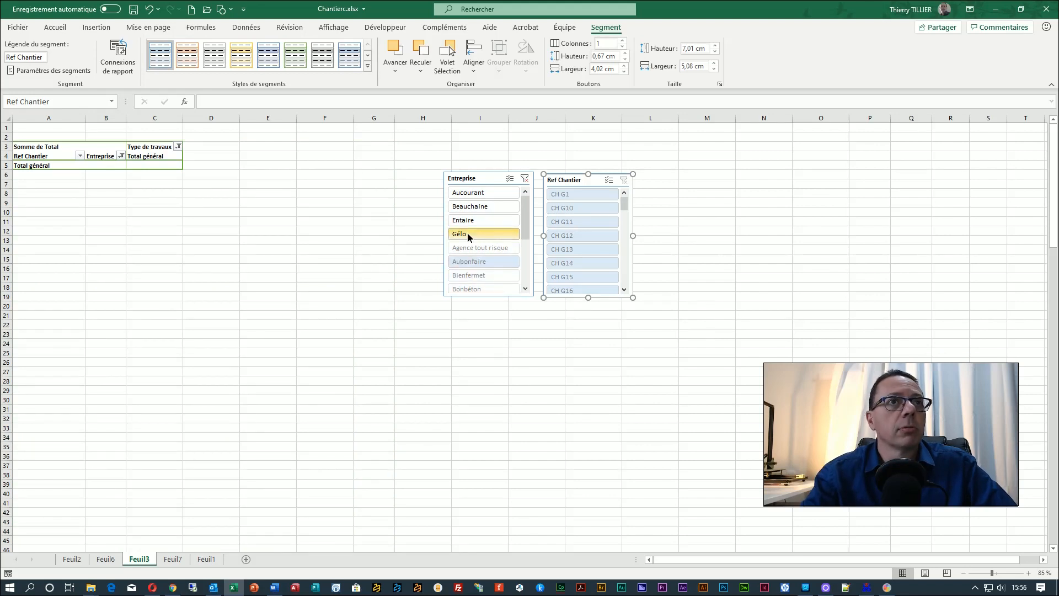
click(469, 223)
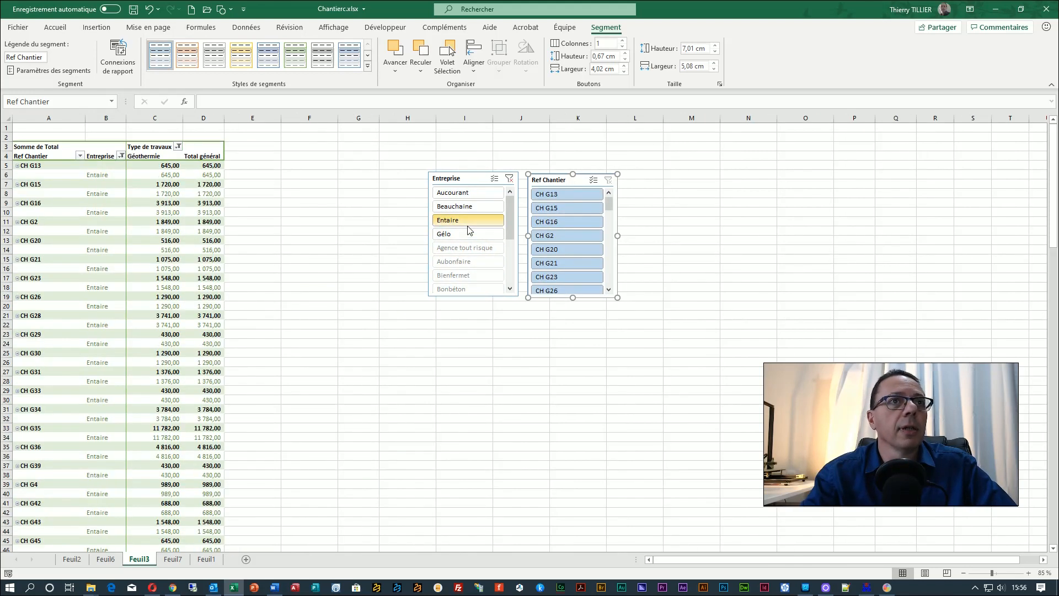
click(467, 206)
click(466, 194)
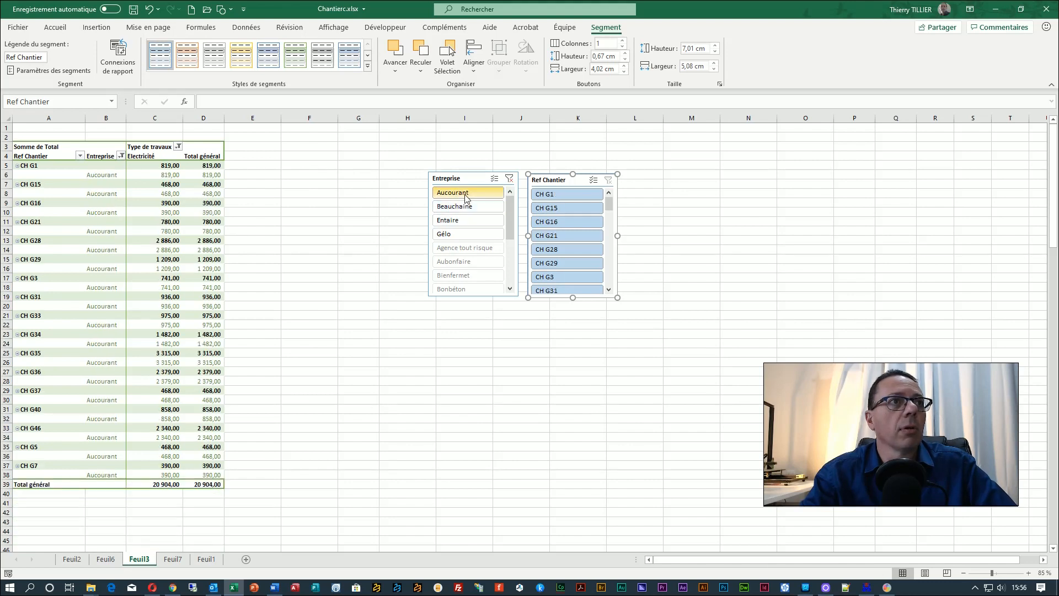
click(555, 236)
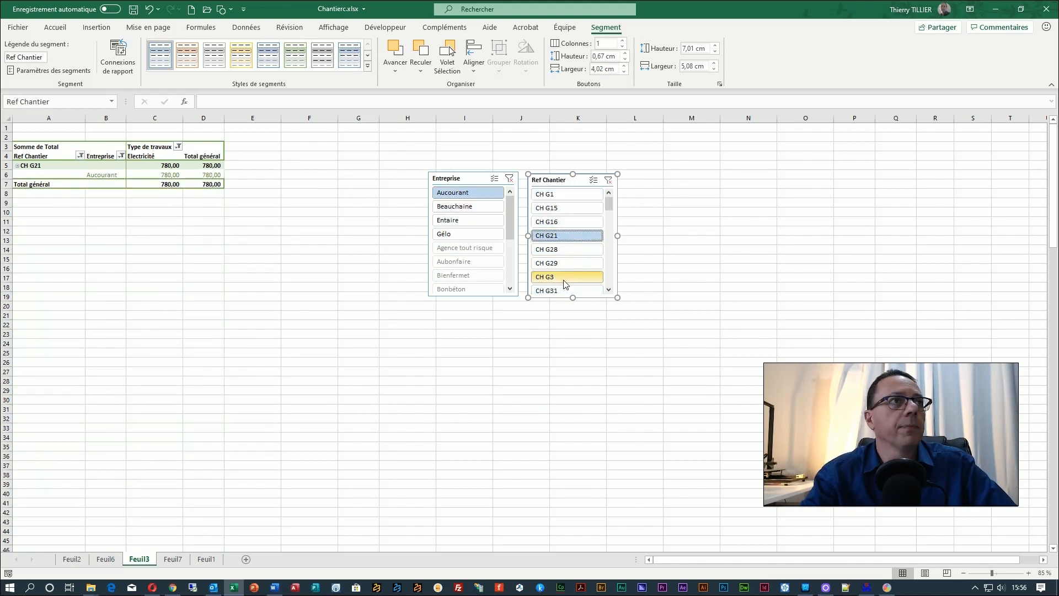
click(555, 210)
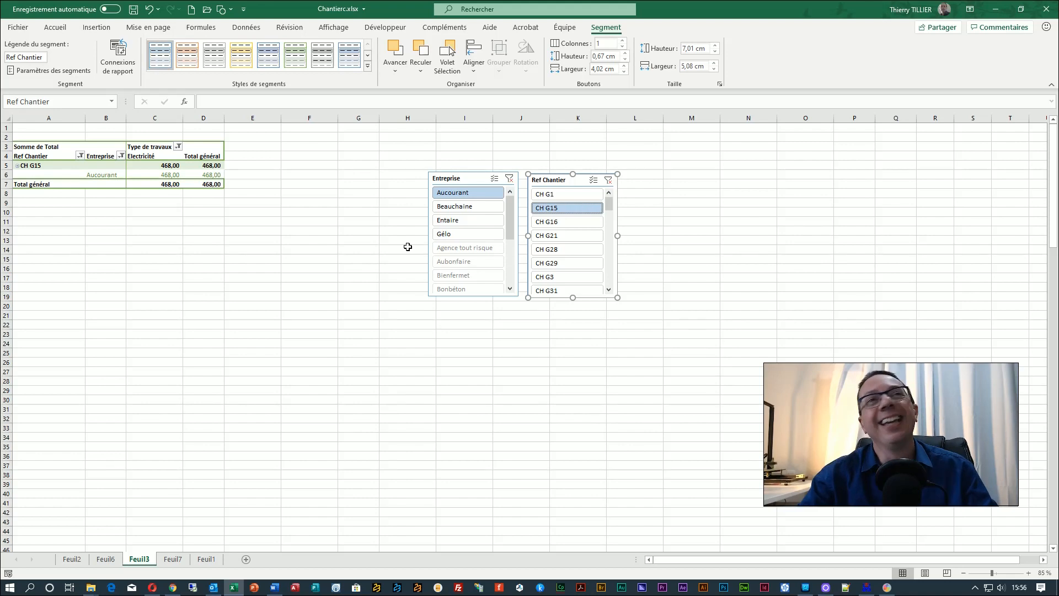
- Clear the filters of both slicers and move the slicers lower on the sheet
click(513, 181)
click(624, 180)
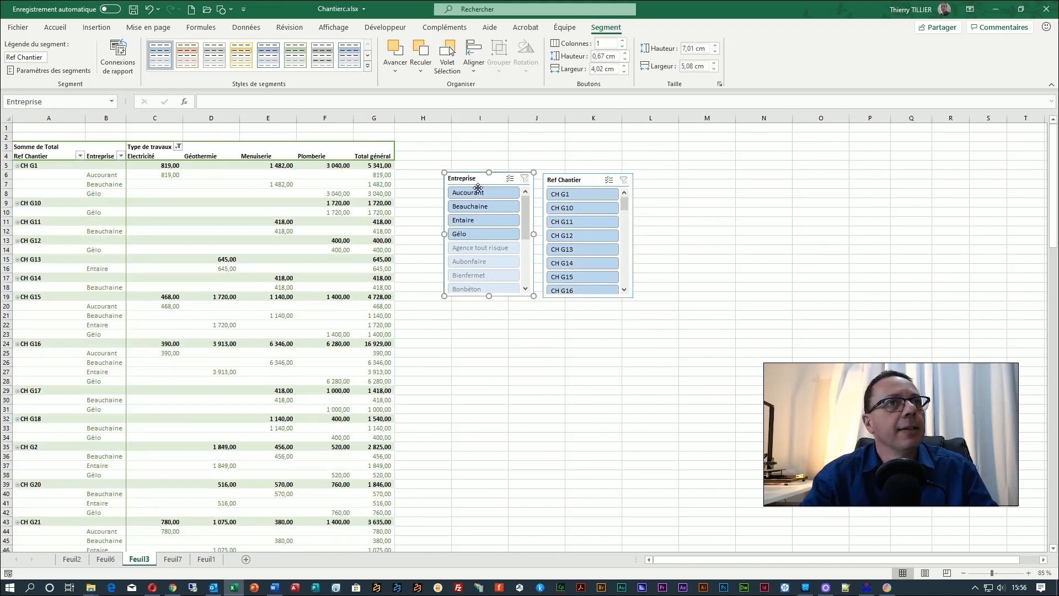
drag(477, 180, 469, 300)
drag(566, 180, 572, 269)
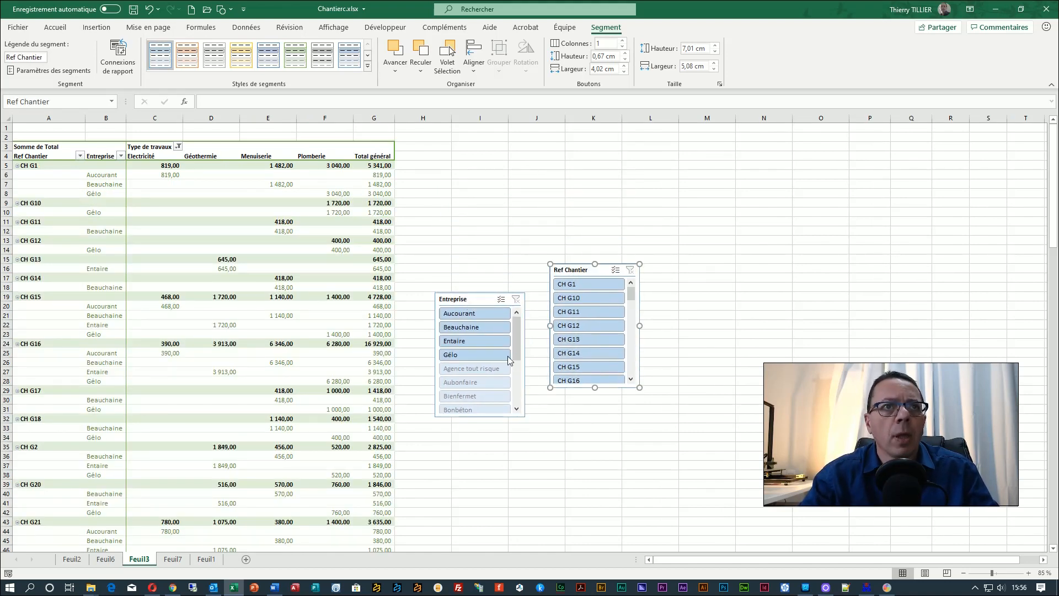
- Enable multiple selection in the Entreprise slicer and exclude Aucourant and Beauchaine
click(500, 299)
click(497, 313)
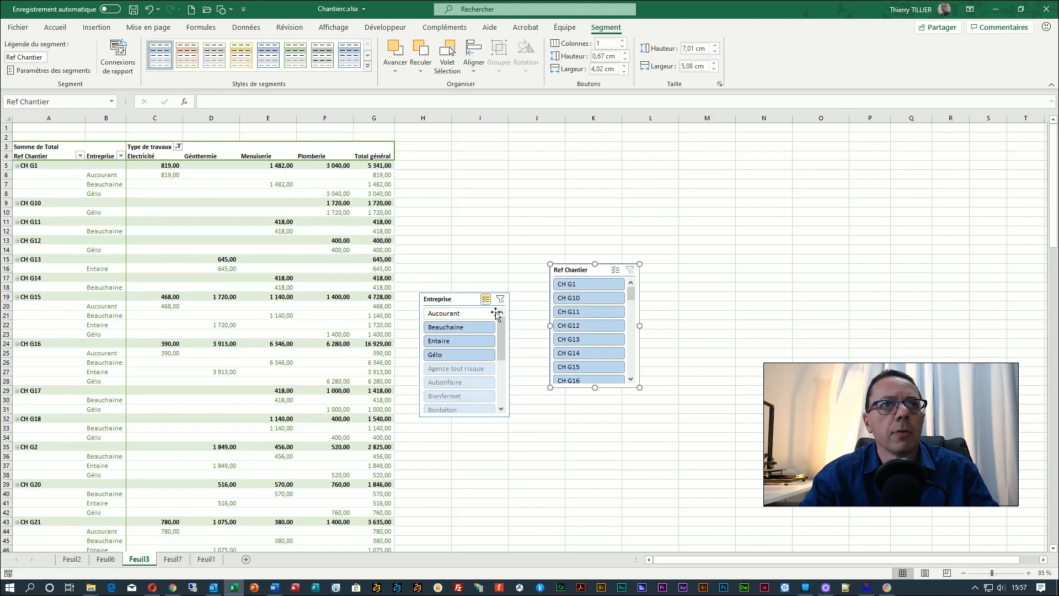
click(485, 327)
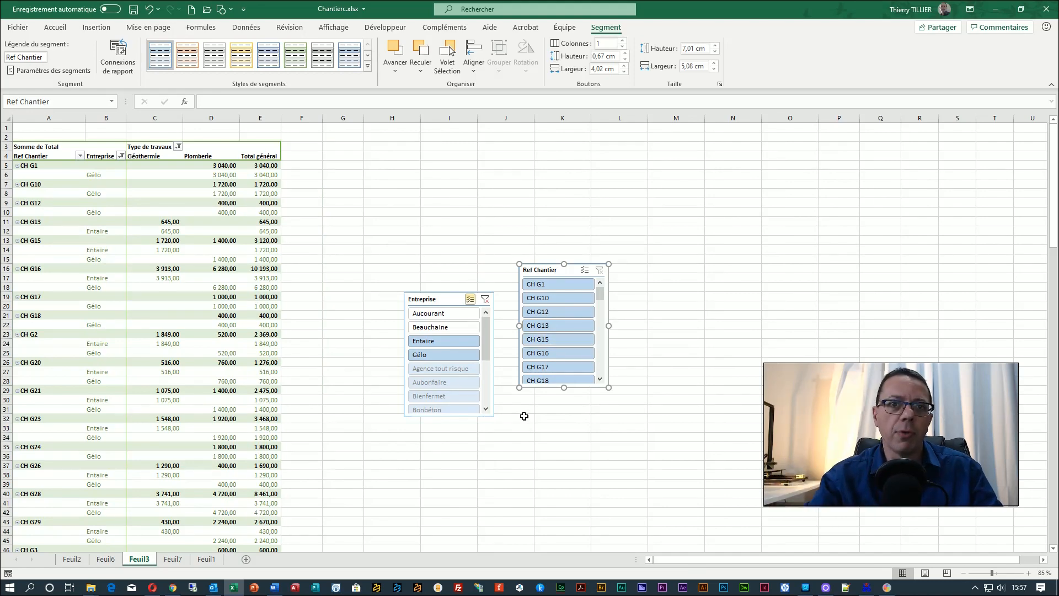
- Clear the Entreprise filter and shift both slicers further down to free space above them
click(484, 299)
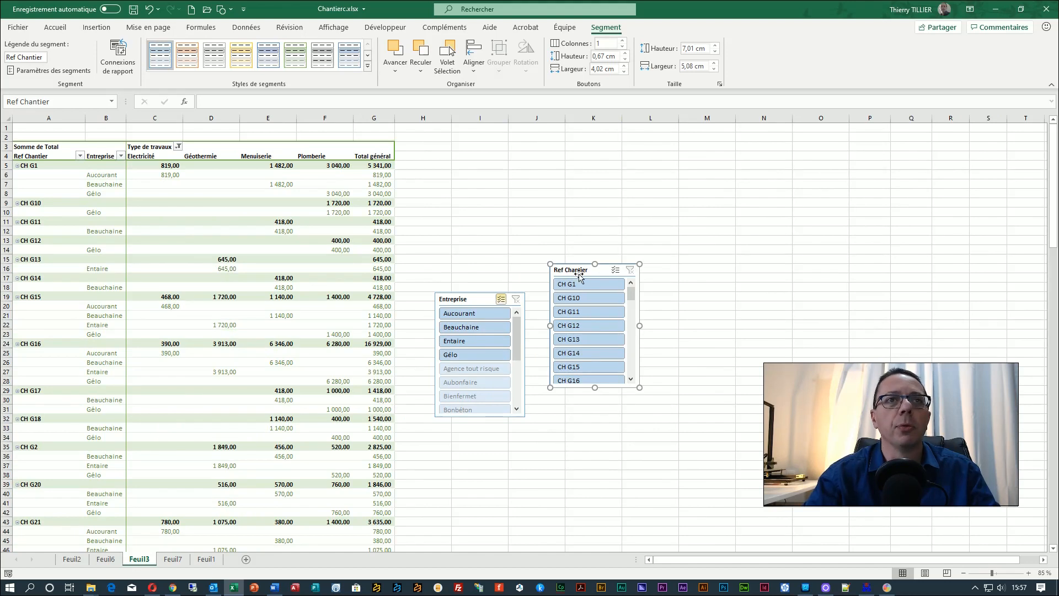
drag(582, 292, 601, 361)
drag(468, 302, 469, 343)
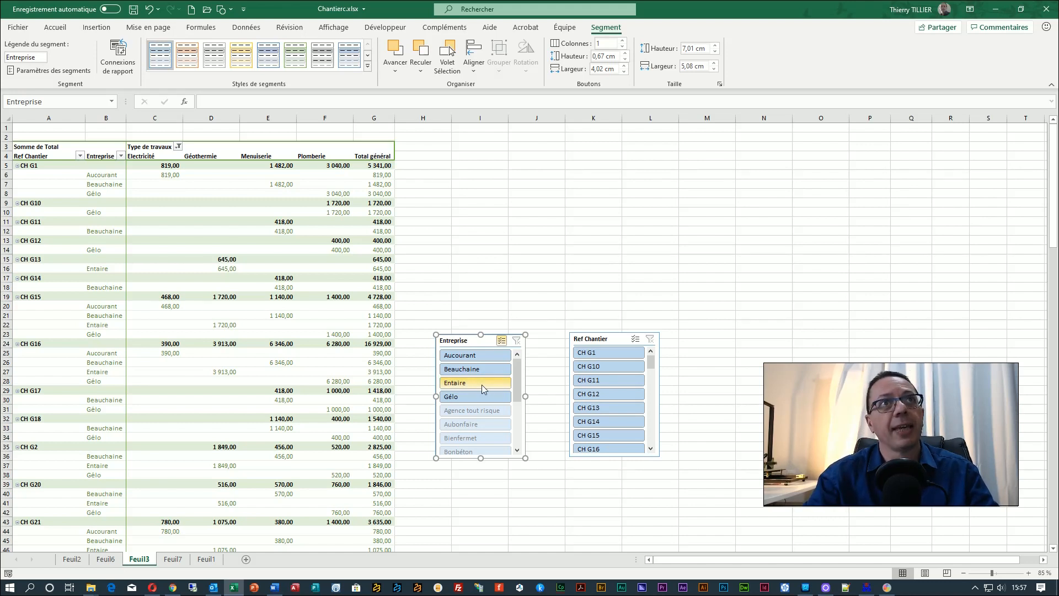
- Insert a timeline for the pivot table's Date field and place it above the two slicers
click(176, 213)
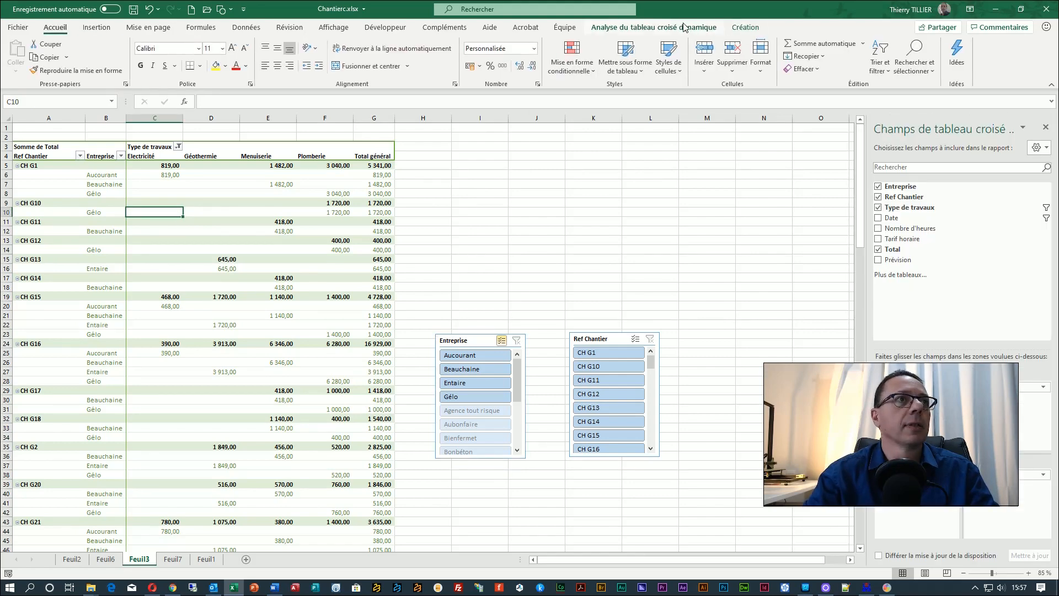
click(683, 28)
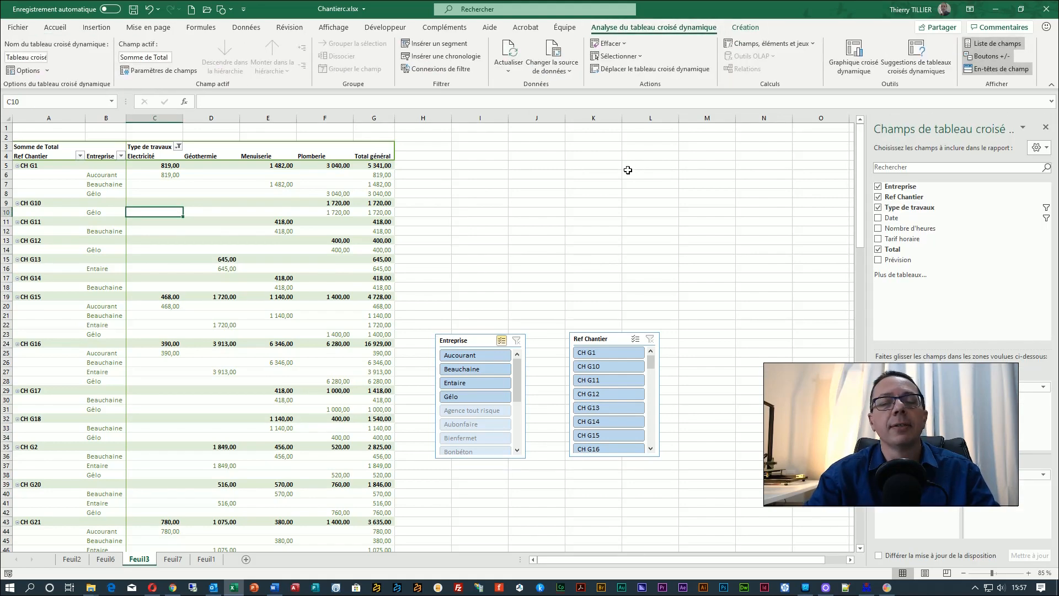
click(436, 58)
click(514, 220)
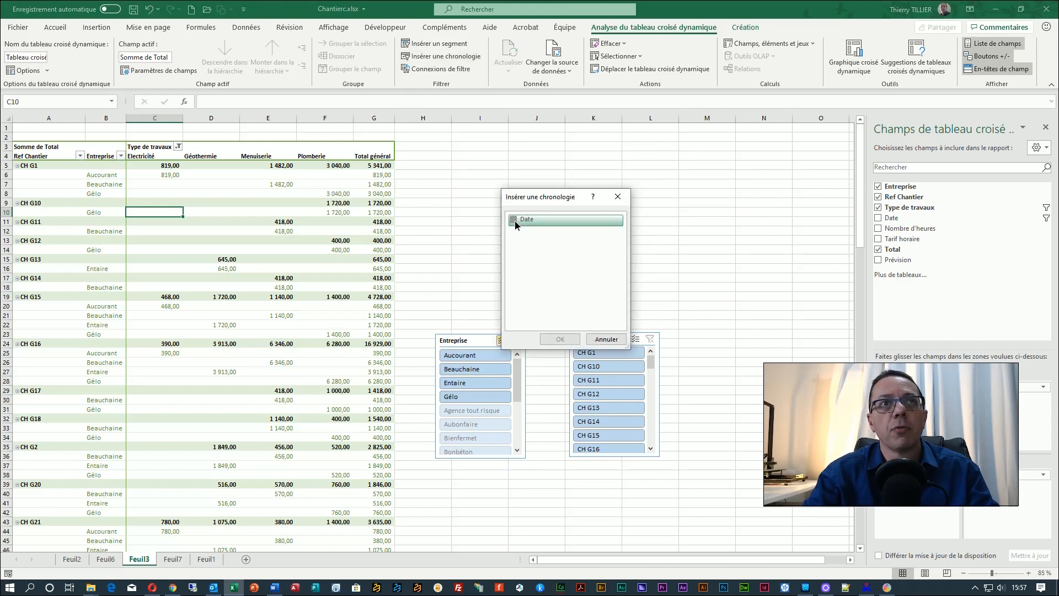
click(560, 339)
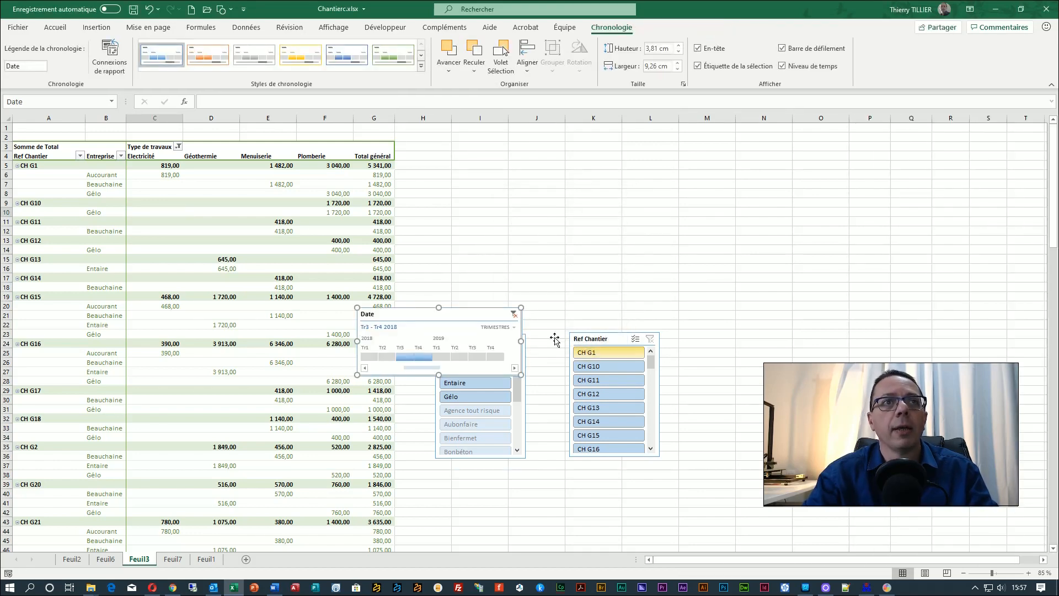
drag(430, 314, 490, 190)
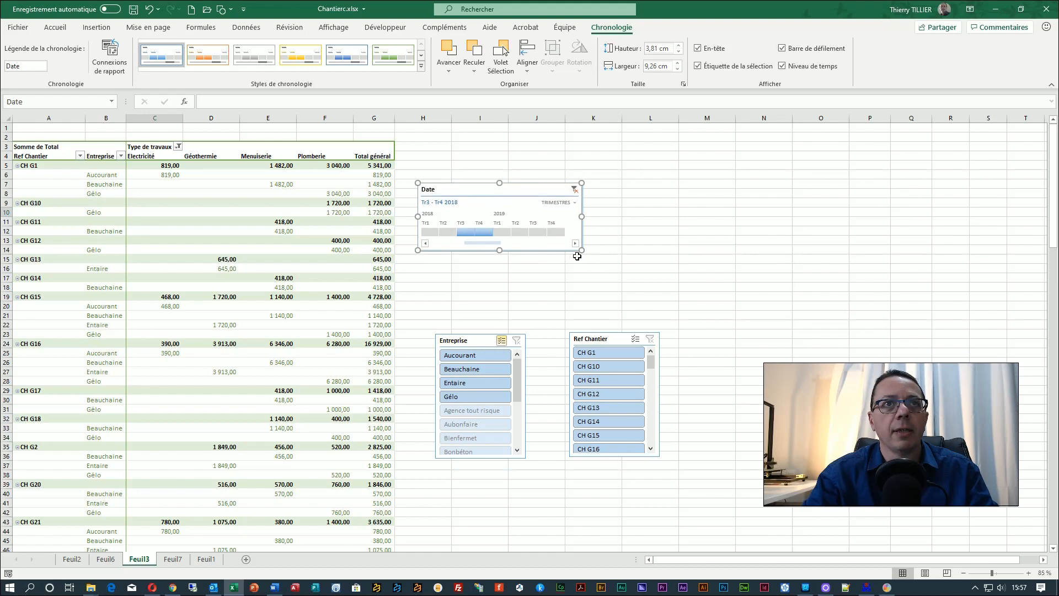
- Limit the Date timeline to Tr3 2018 and resize it to about 13.67 cm wide and 6.98 cm high
drag(582, 250, 848, 283)
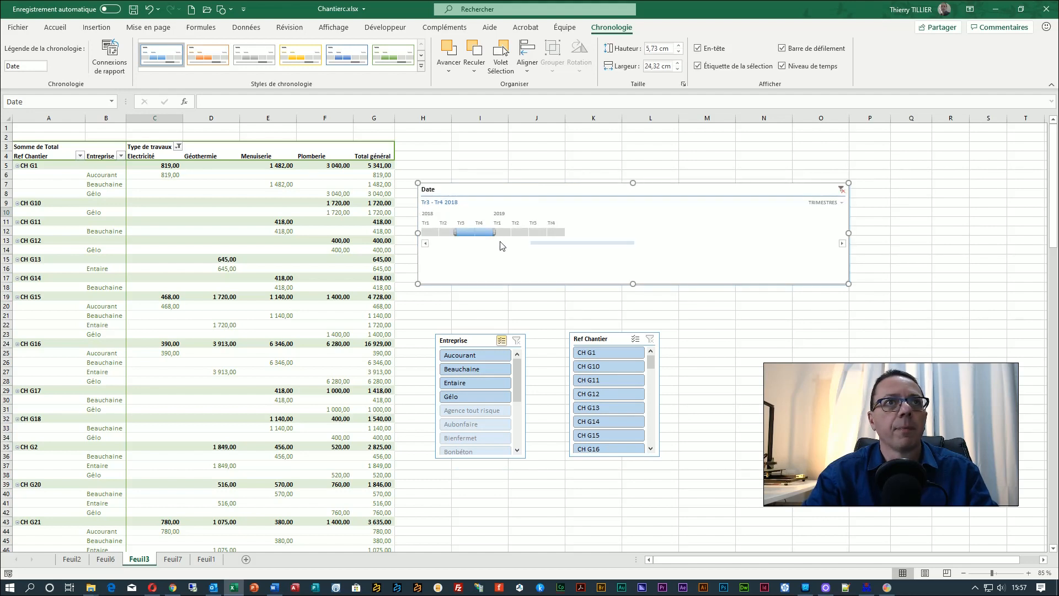
mouse_move(494, 231)
mouse_down()
mouse_move(526, 231)
mouse_move(479, 227)
mouse_up()
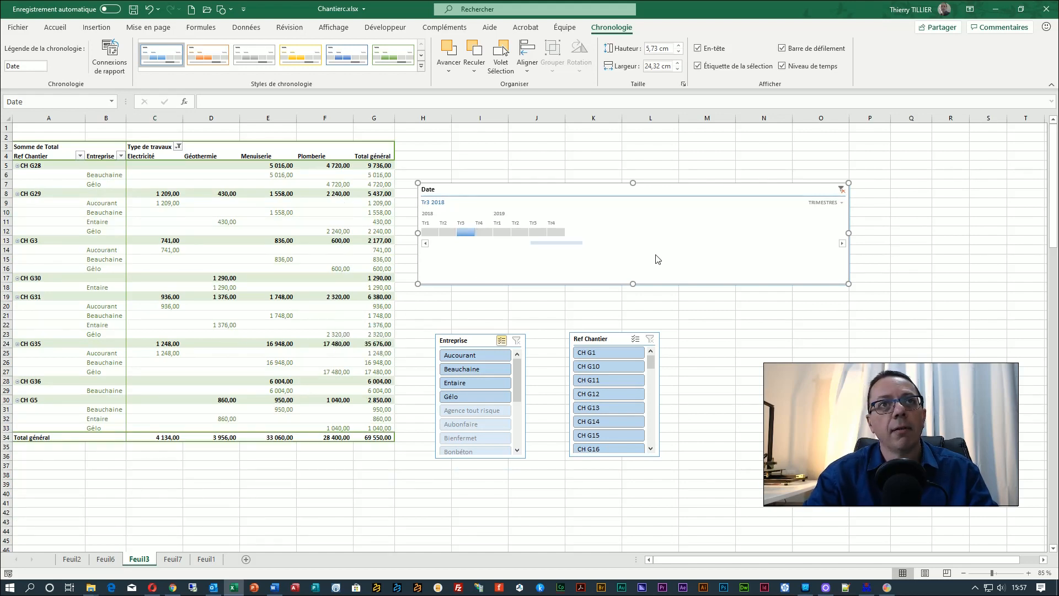
drag(848, 283, 661, 306)
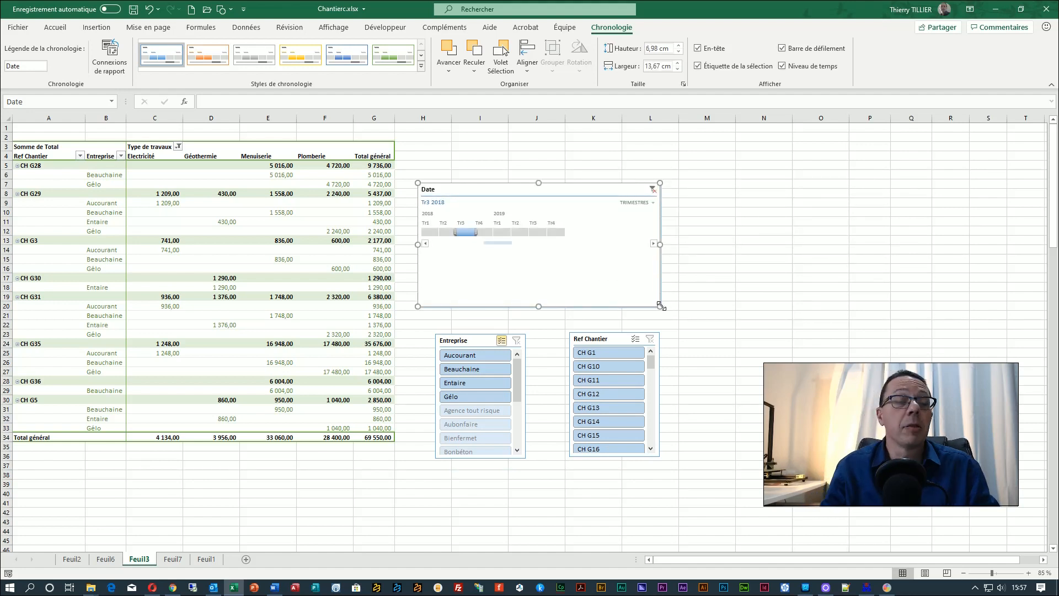